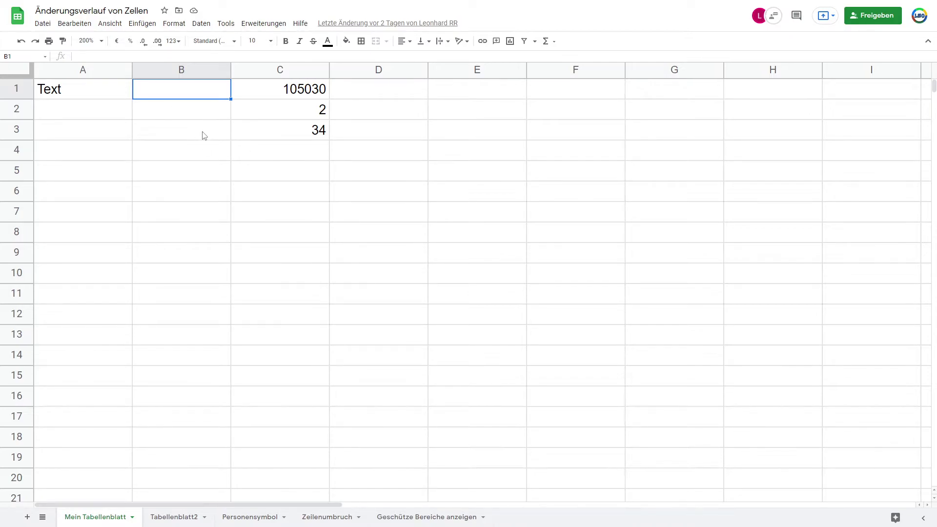
Show A1's edit history and confirm its only entry is Hinzugefügt: "Text", then close it
right_click(117, 97)
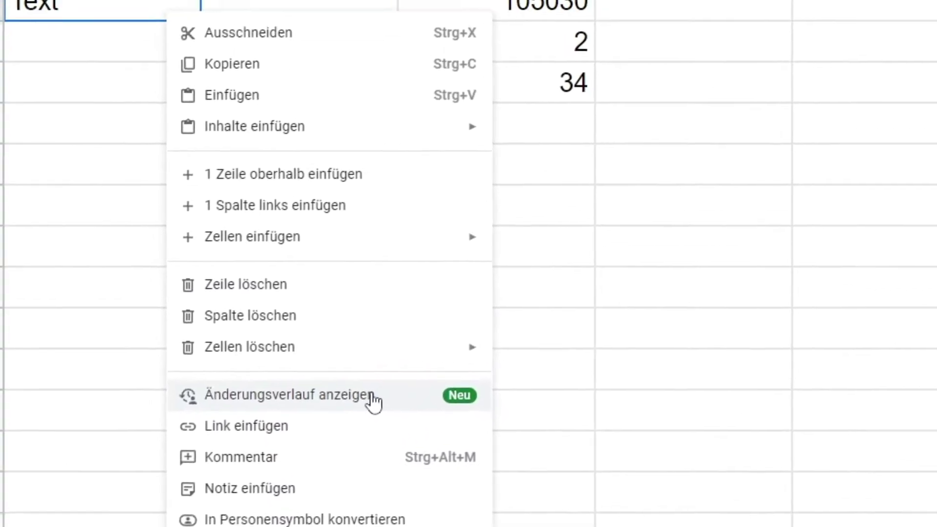
click(350, 284)
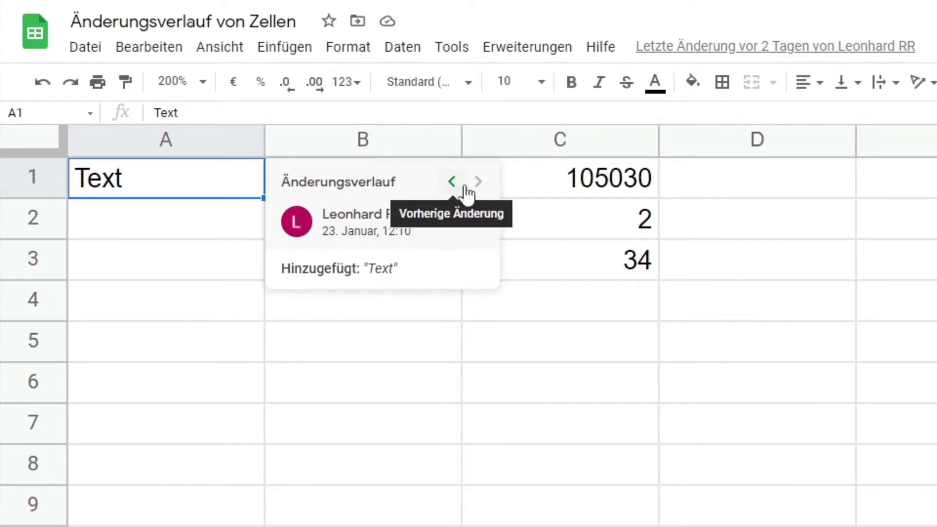
click(452, 183)
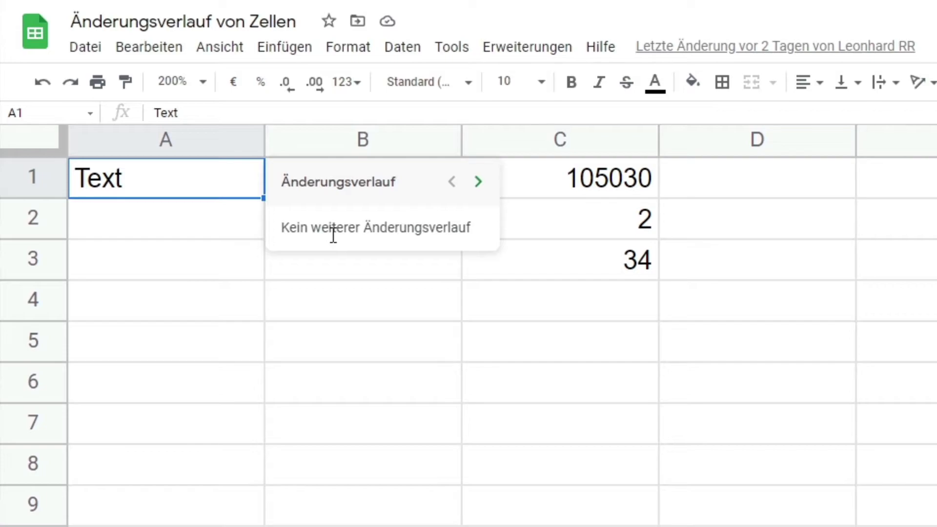
click(479, 182)
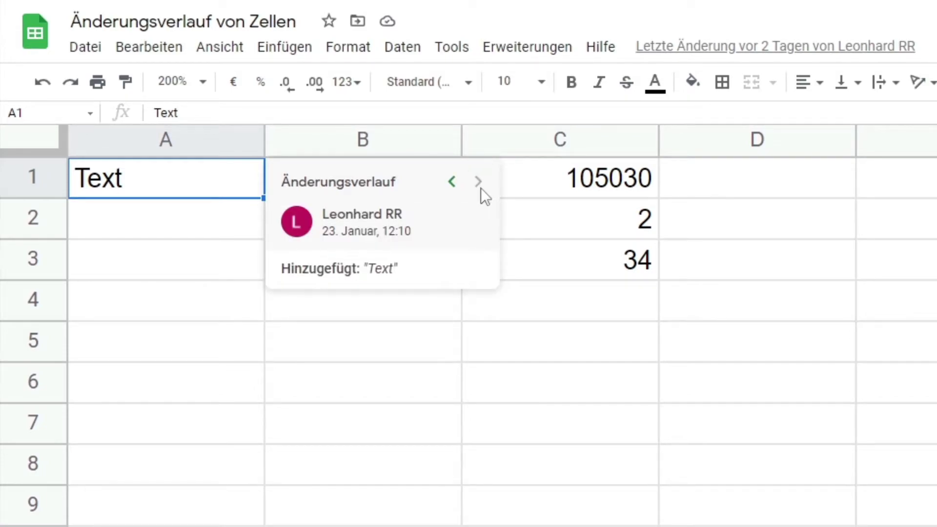
click(575, 192)
Open the Änderungsverlauf popup for cell C1
right_click(610, 176)
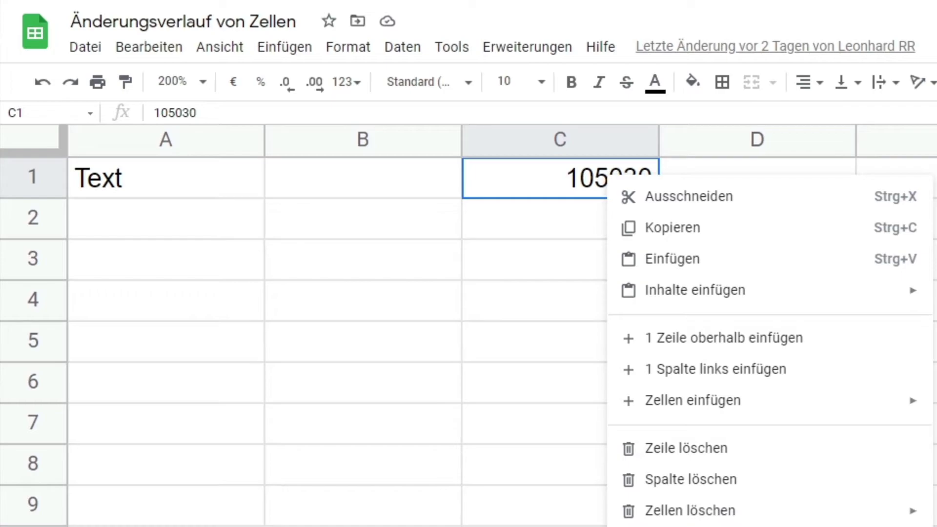
click(693, 525)
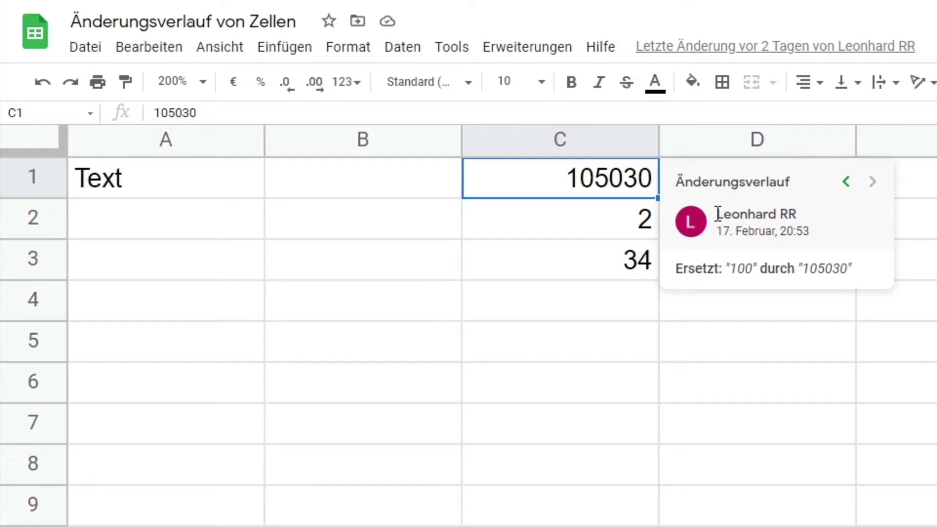
drag(727, 215, 800, 214)
click(800, 215)
Step back through C1's edits, past 159, to the oldest entry adding 1
click(844, 182)
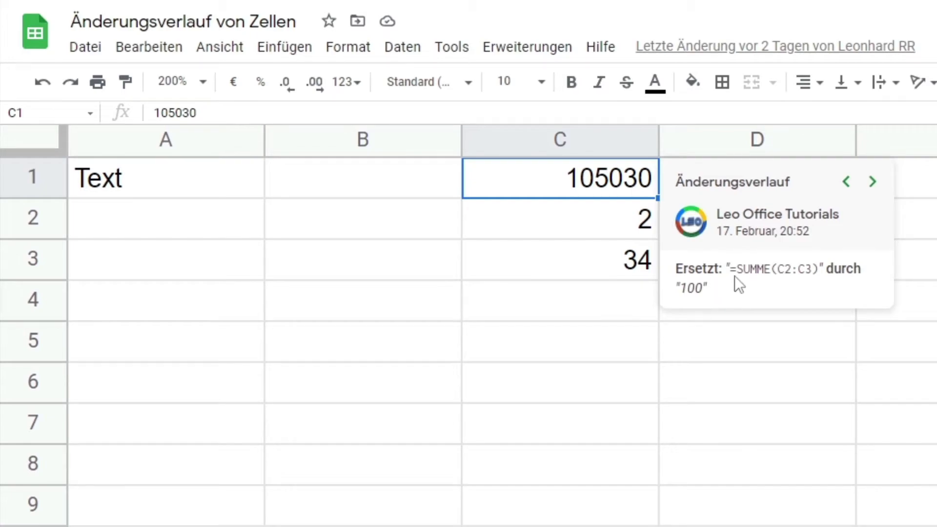
drag(689, 295, 669, 295)
click(783, 255)
click(844, 182)
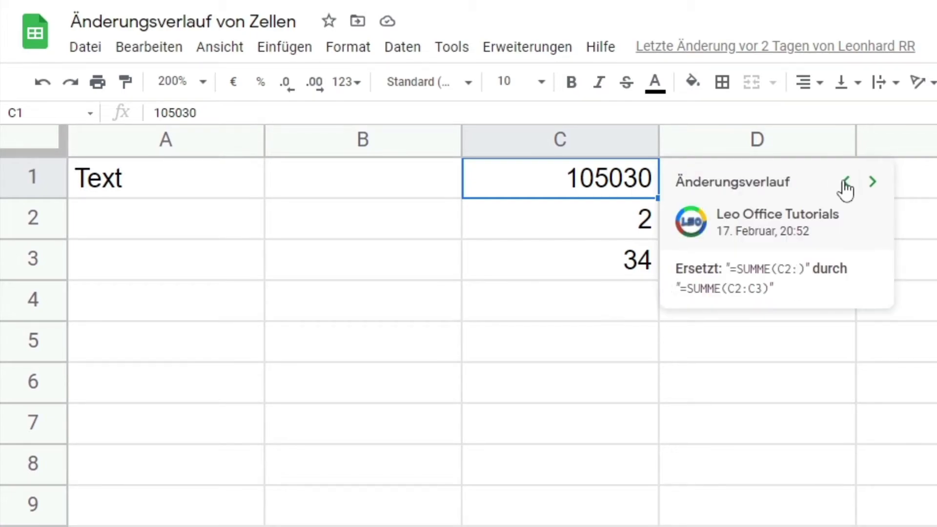
click(847, 183)
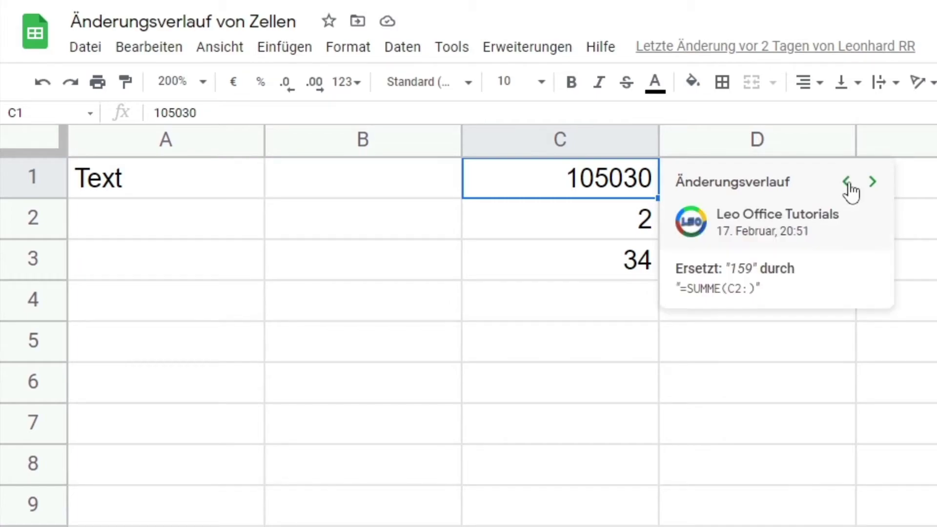
click(848, 184)
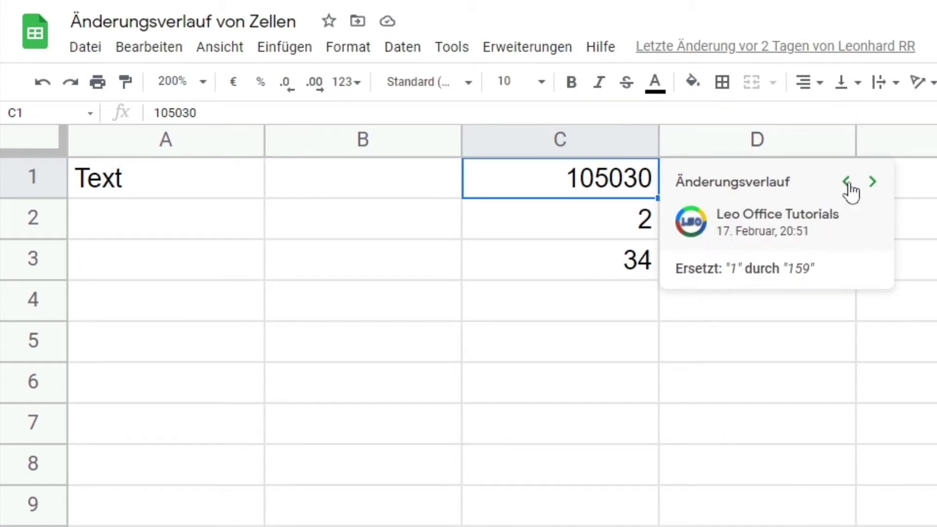
click(848, 183)
click(847, 183)
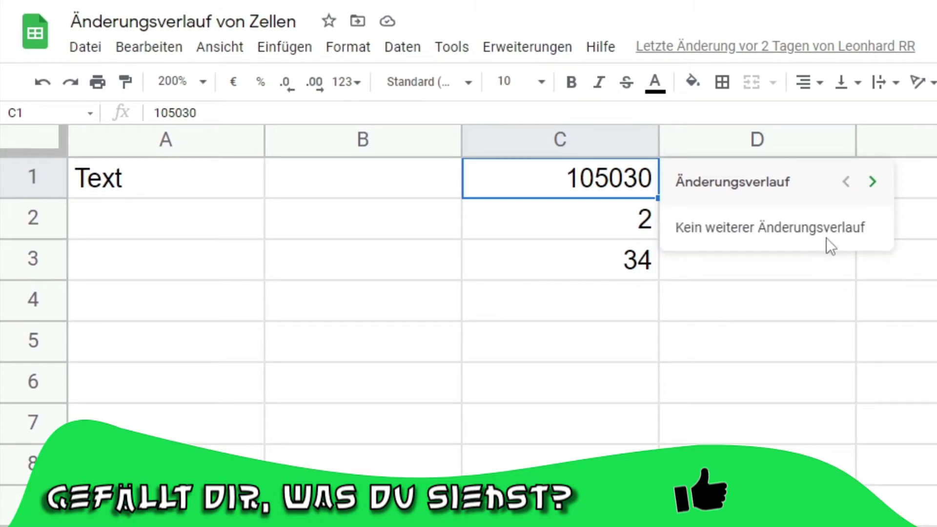
Step forward through the SUMME edits to 100→105030, then back to =SUMME(C2:C3)→100
click(872, 190)
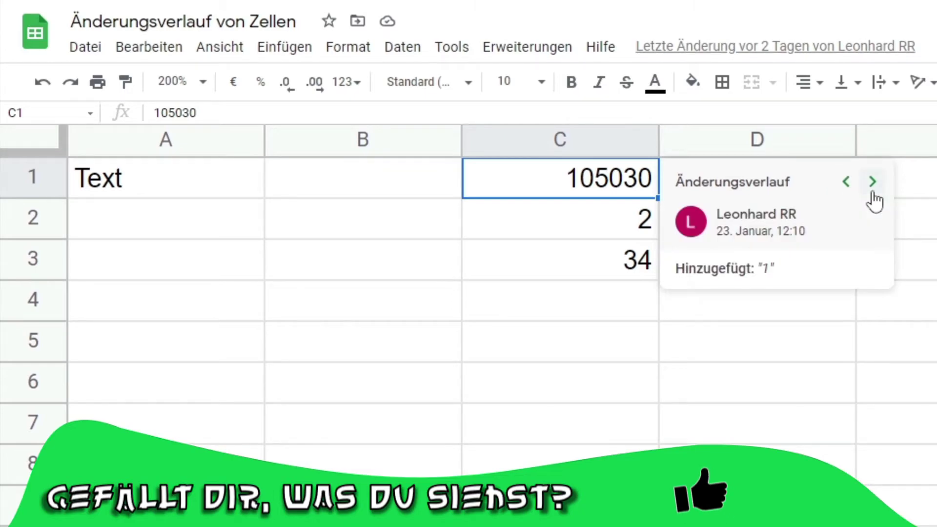
click(872, 193)
click(873, 193)
click(873, 192)
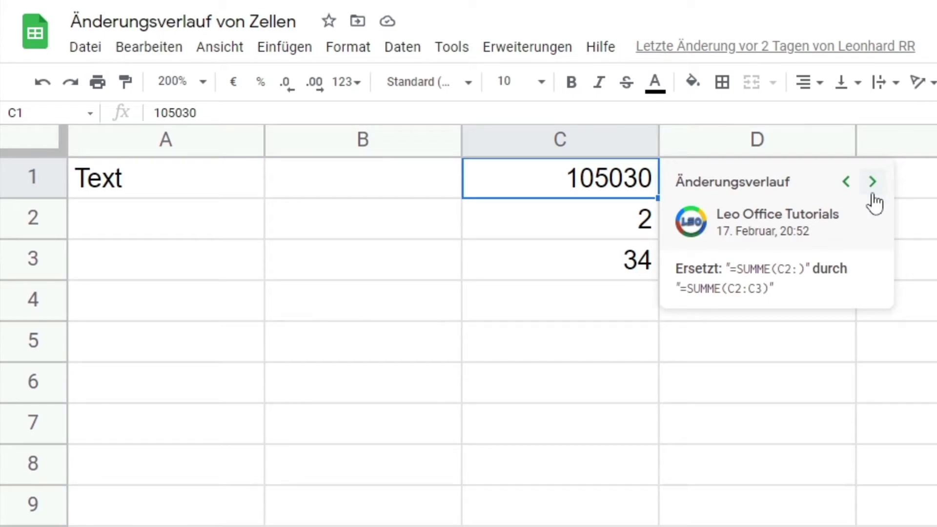
click(874, 196)
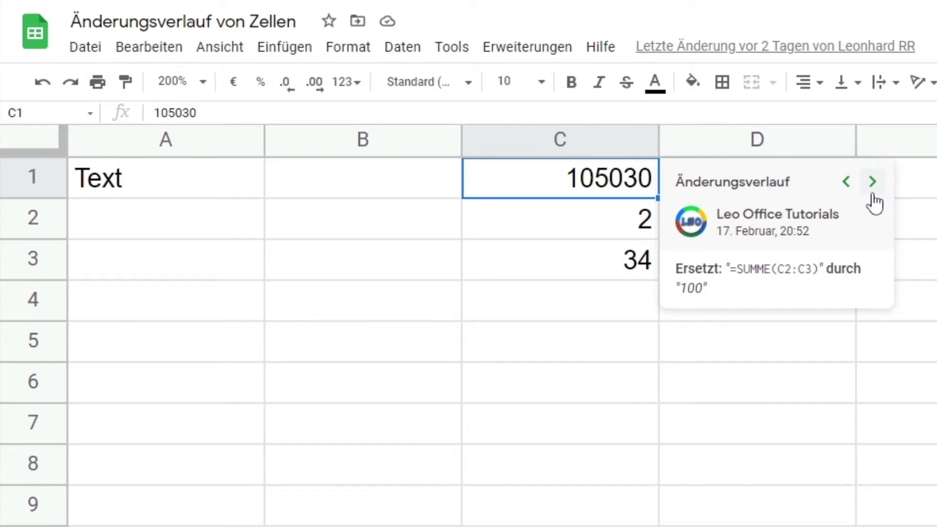
click(872, 183)
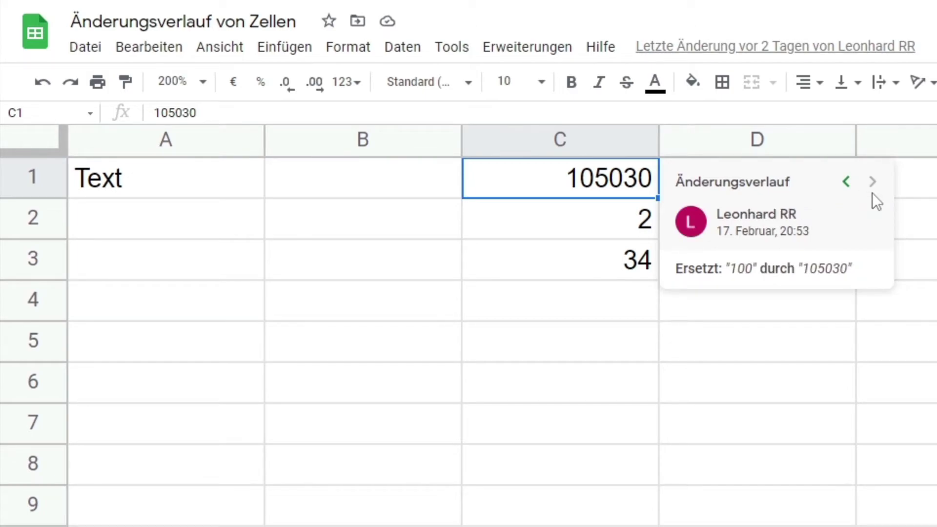
click(848, 182)
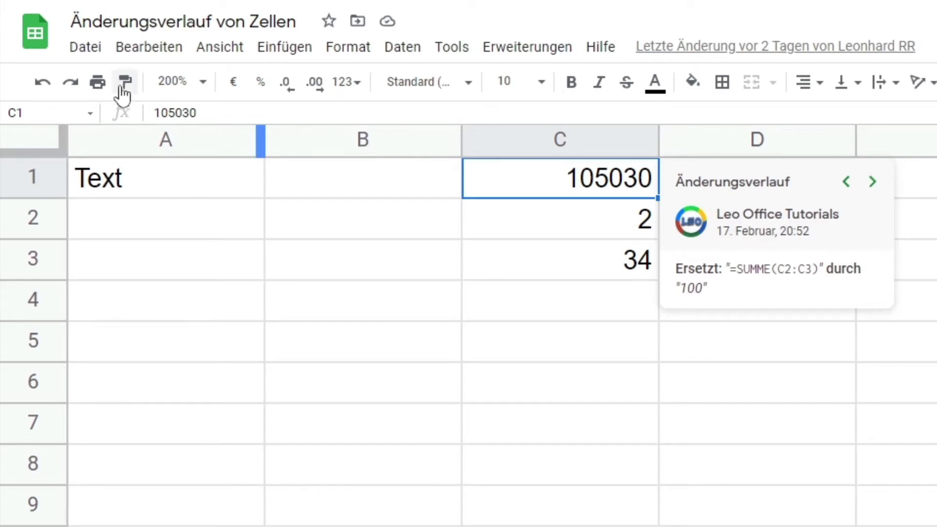
View the file's Versionsverlauf, then return to the sheet and reopen C1's options
click(91, 50)
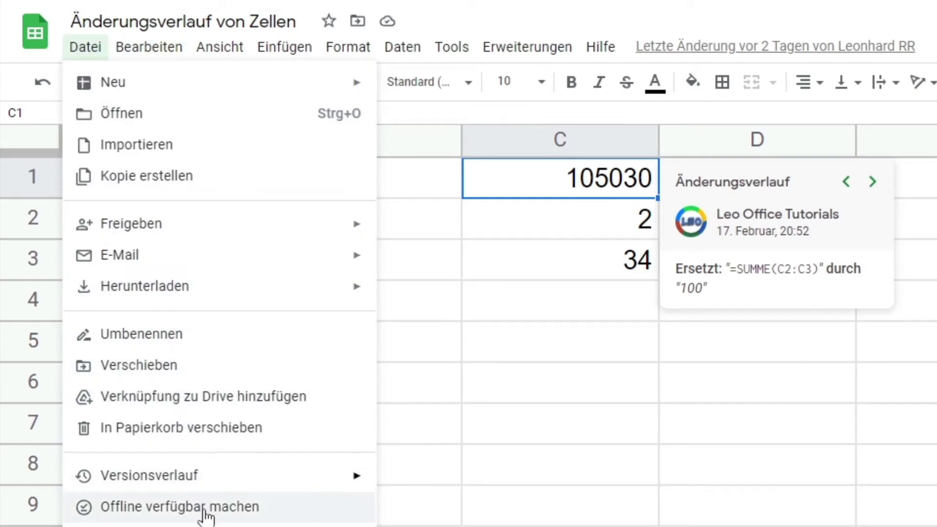
mouse_move(150, 476)
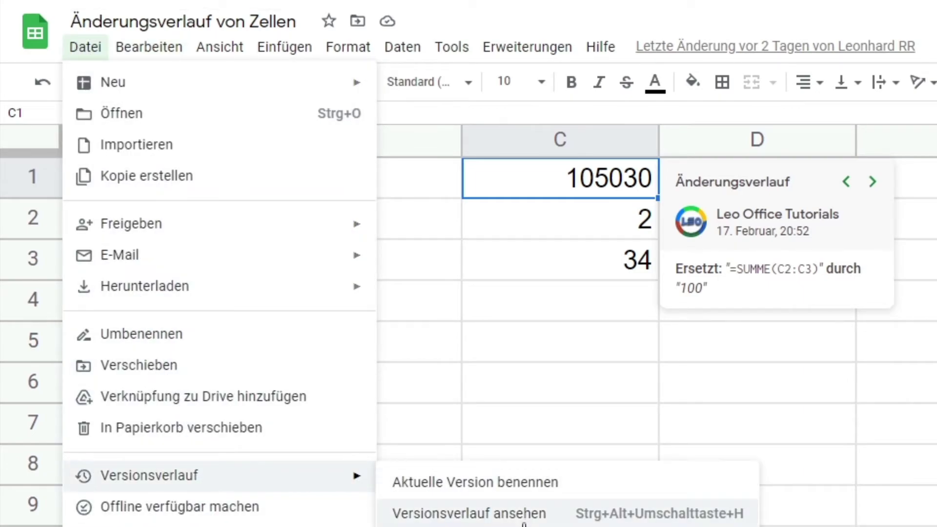
click(508, 512)
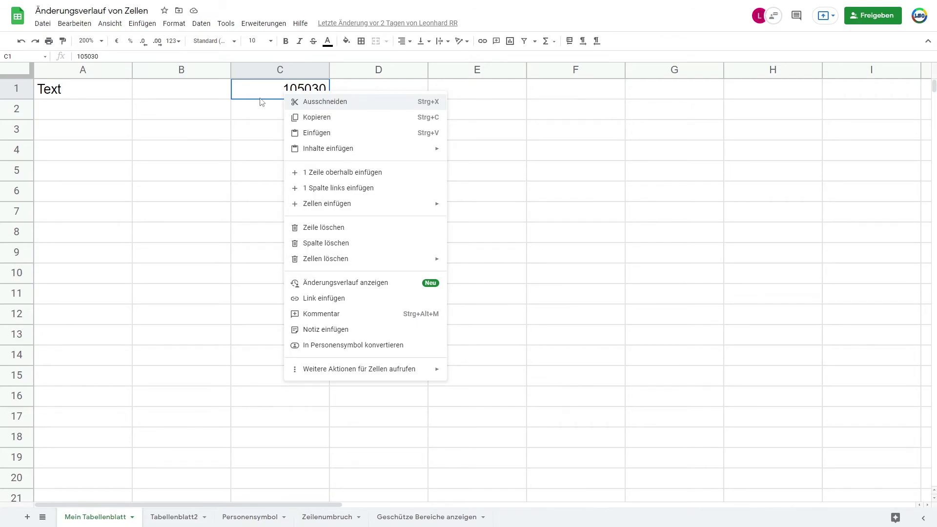
right_click(263, 96)
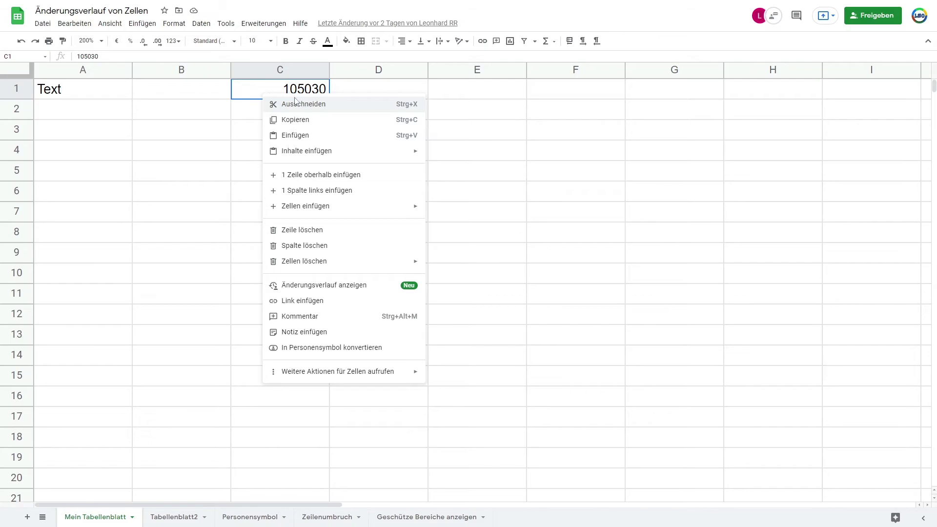
Reopen C1's history, step back twice to the completed SUMME range edit, then close it
click(367, 286)
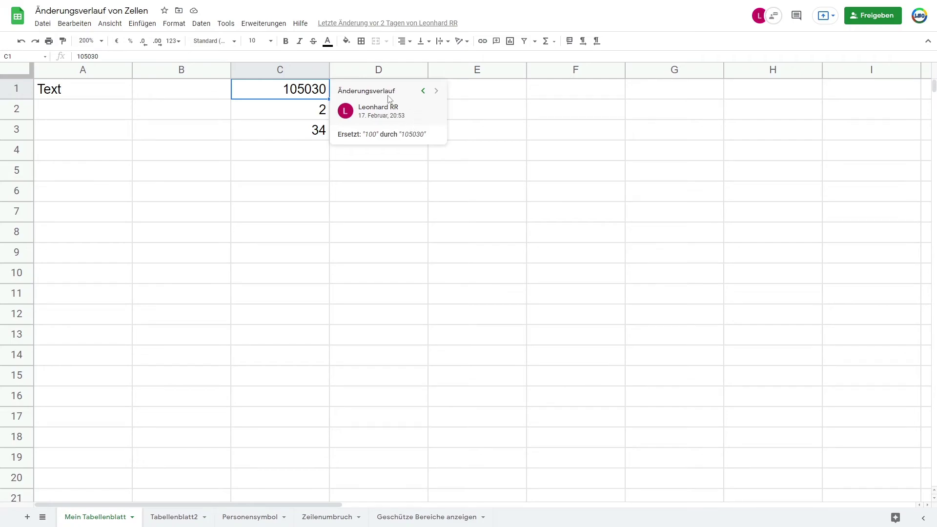
click(423, 92)
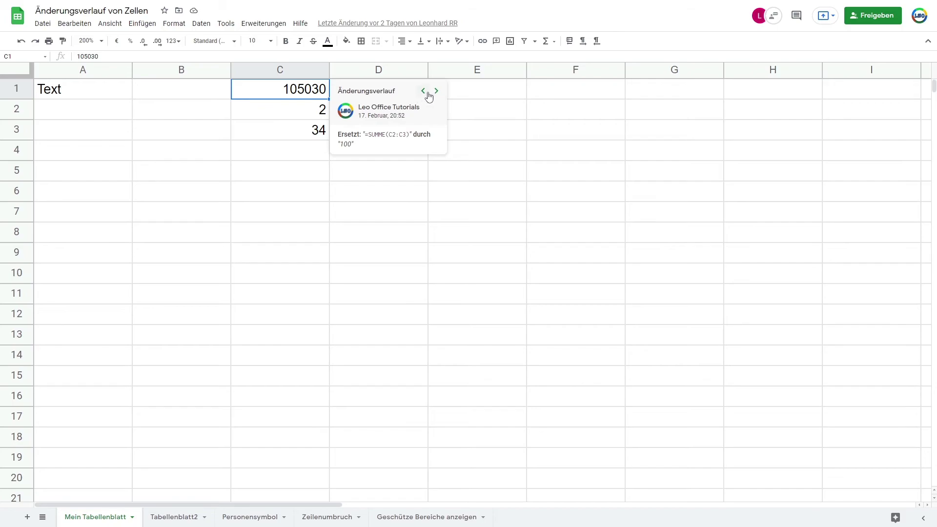
click(424, 92)
click(467, 106)
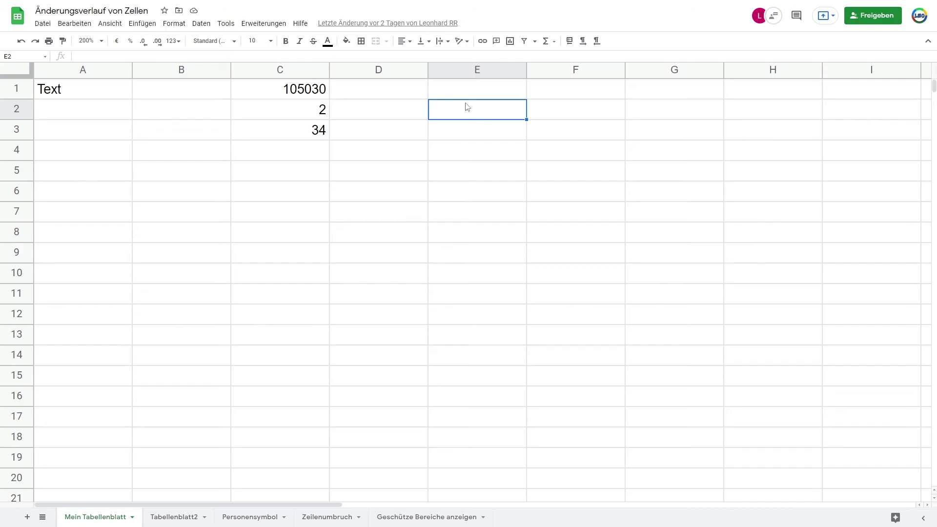